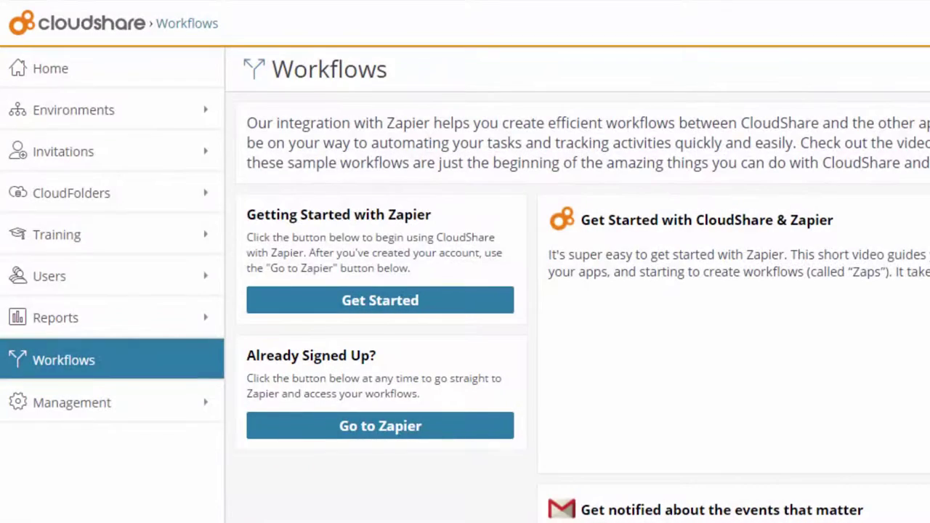
Choose Get Started under Getting Started with Zapier on the CloudShare Workflows page
{"action": "left_click", "coordinate": [381, 311]}
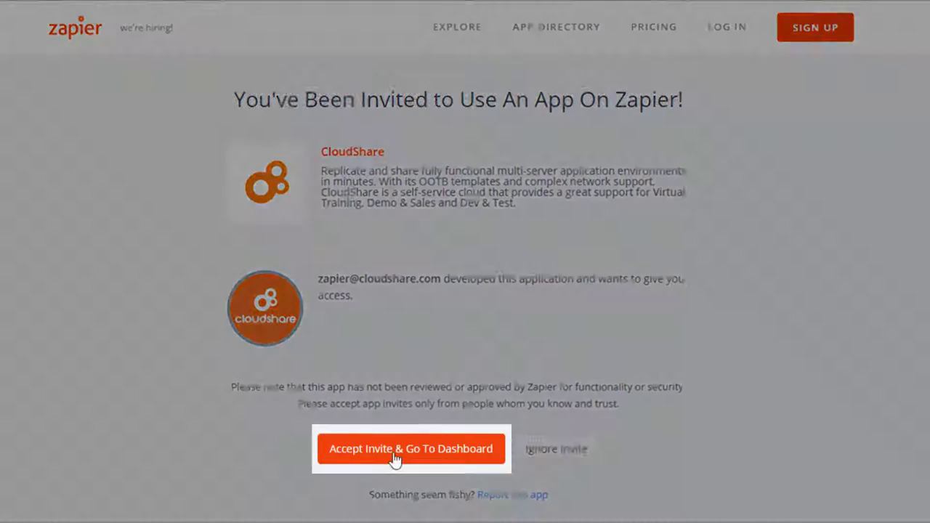
Accept the CloudShare invite and sign up with the user's first name, last name, email and password
{"action": "left_click", "coordinate": [397, 456]}
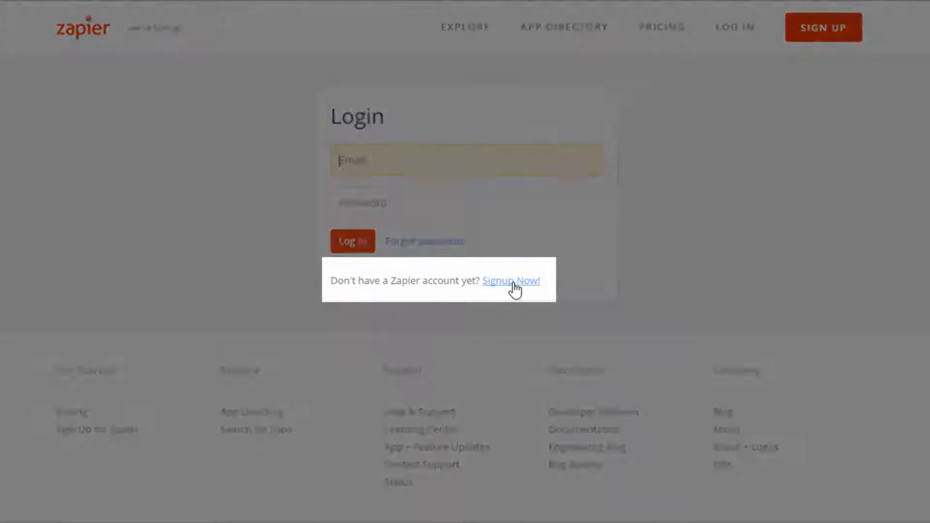
{"action": "left_click", "coordinate": [510, 282]}
{"action": "type", "text": "Efficien"}
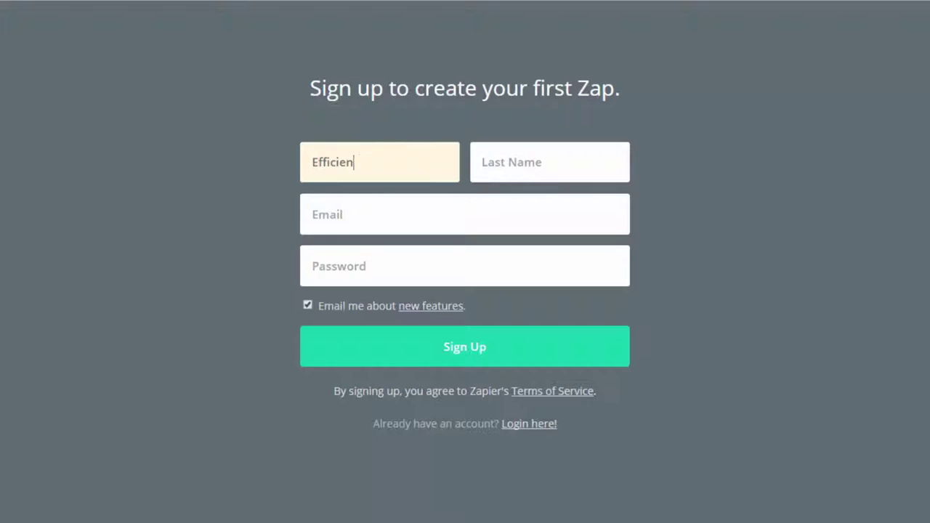
{"action": "type", "text": "cy"}
{"action": "key", "text": "Tab"}
{"action": "type", "text": "Expert"}
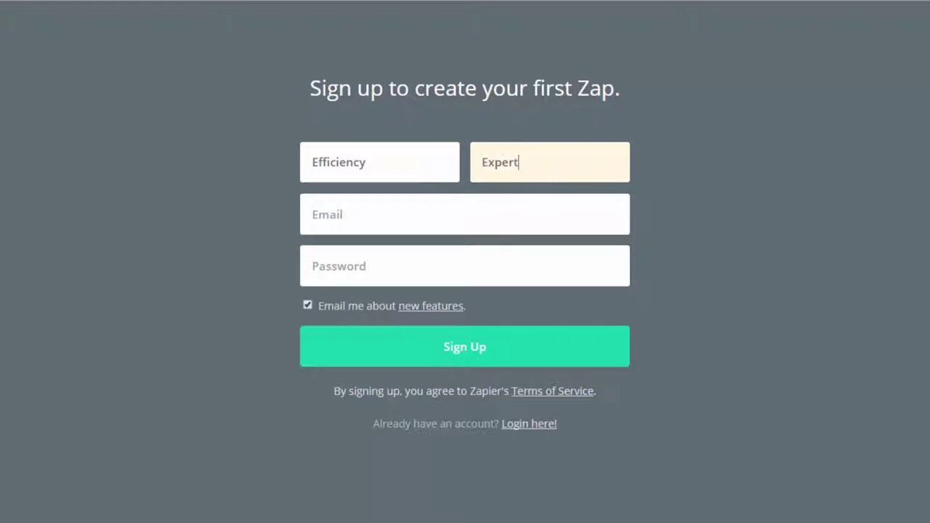
{"action": "key", "text": "Tab"}
{"action": "key", "text": "Tab"}
{"action": "type", "text": "password"}
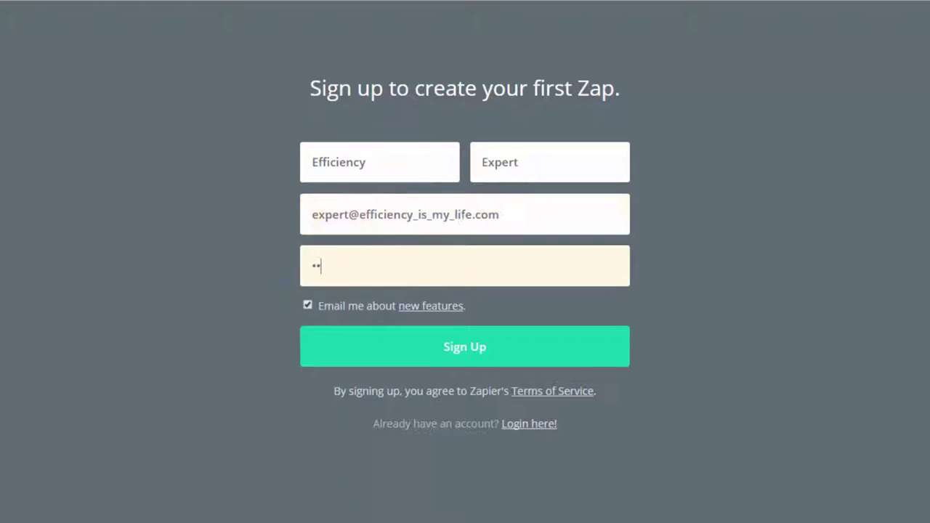
{"action": "left_click", "coordinate": [445, 354]}
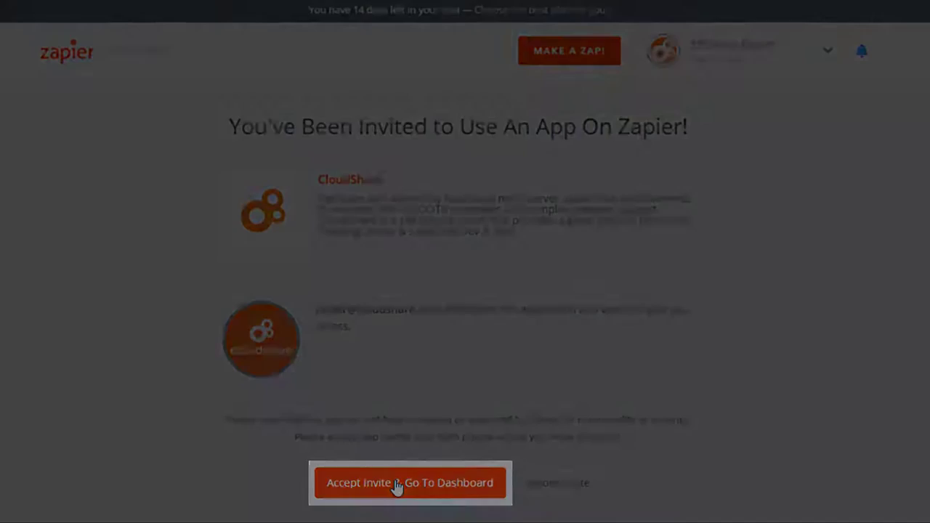
Accept the CloudShare invite and go to the empty My Zaps dashboard
{"action": "left_click", "coordinate": [394, 486]}
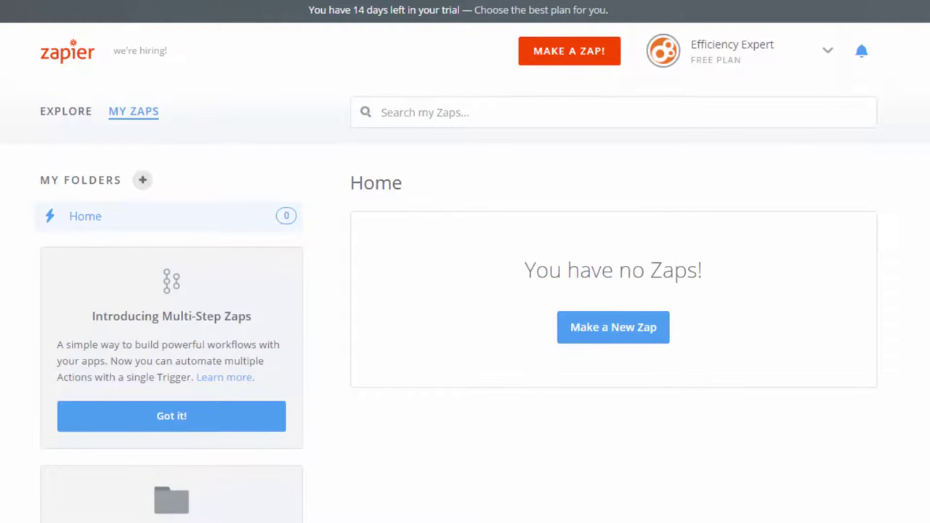
From Connected Accounts, start a new connection by searching 'cloudsh' and picking CloudShare
{"action": "left_click", "coordinate": [828, 52]}
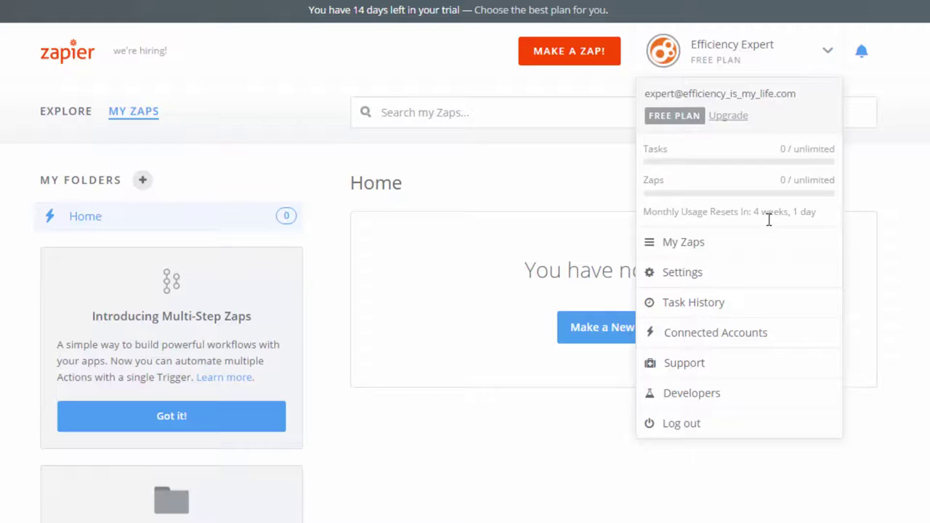
{"action": "left_click", "coordinate": [727, 333]}
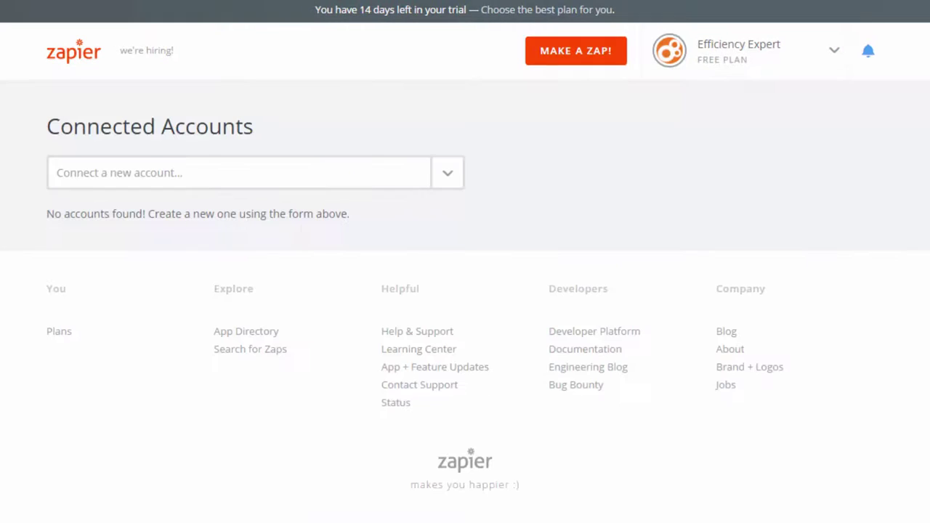
{"action": "left_click", "coordinate": [83, 171]}
{"action": "type", "text": "cloudsh"}
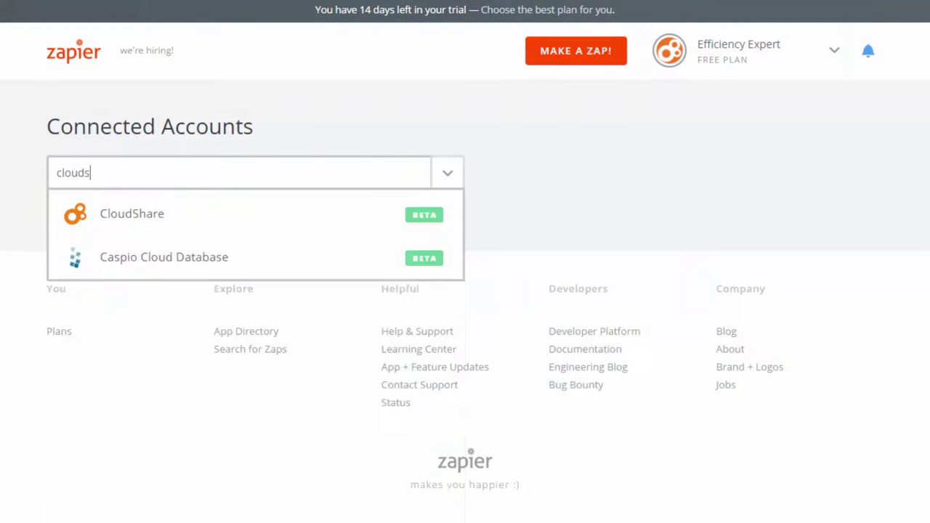
{"action": "left_click", "coordinate": [141, 228]}
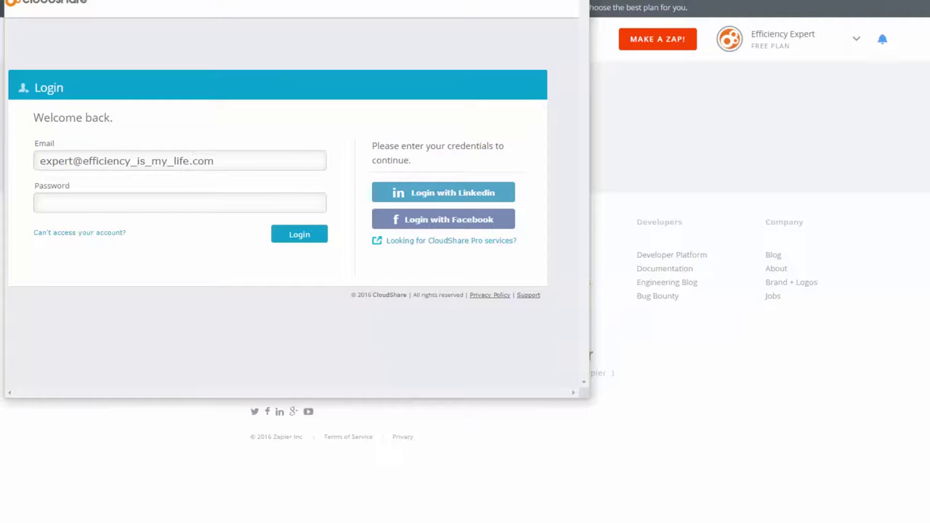
Log in to CloudShare with the account's email and password
{"action": "key", "text": "Tab"}
{"action": "type", "text": "********"}
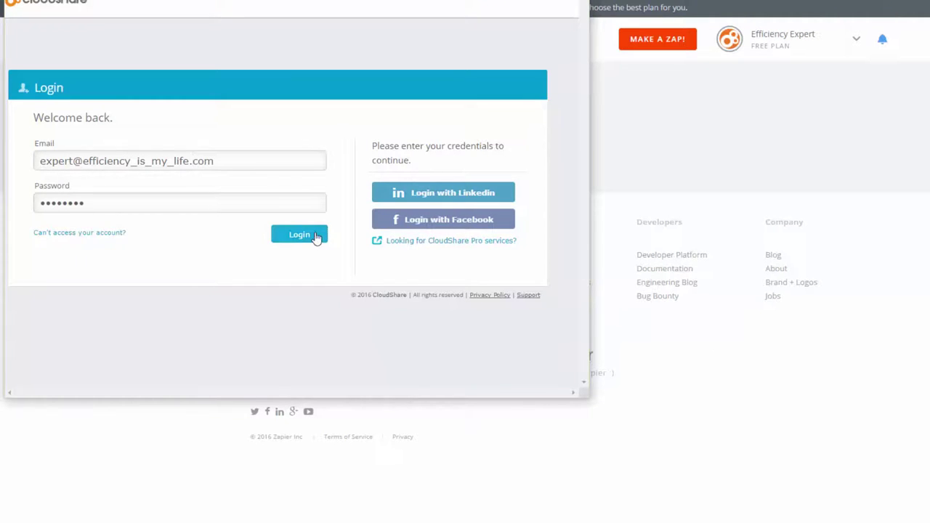
{"action": "left_click", "coordinate": [313, 237]}
Allow access, rename CloudShare Account #1 after its owner, and test the connection
{"action": "left_click", "coordinate": [205, 145]}
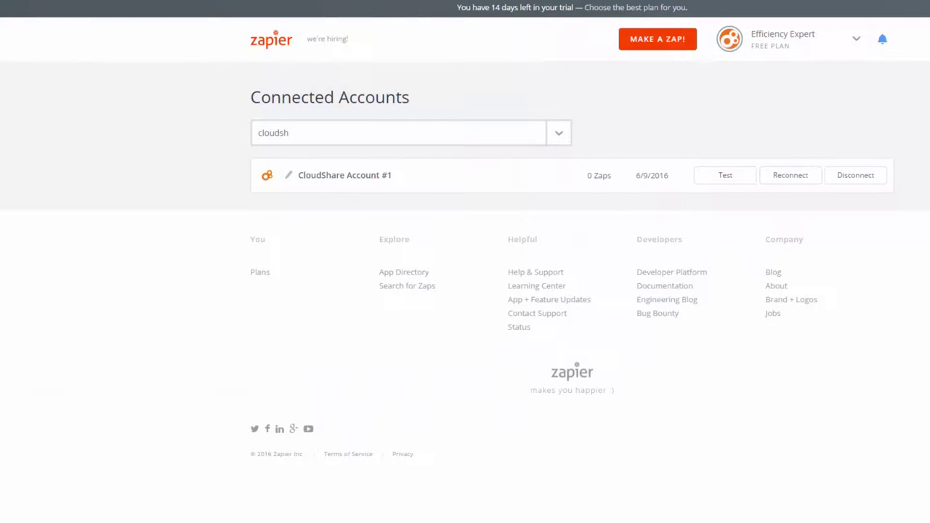
{"action": "left_click", "coordinate": [288, 176]}
{"action": "type", "text": "Effic"}
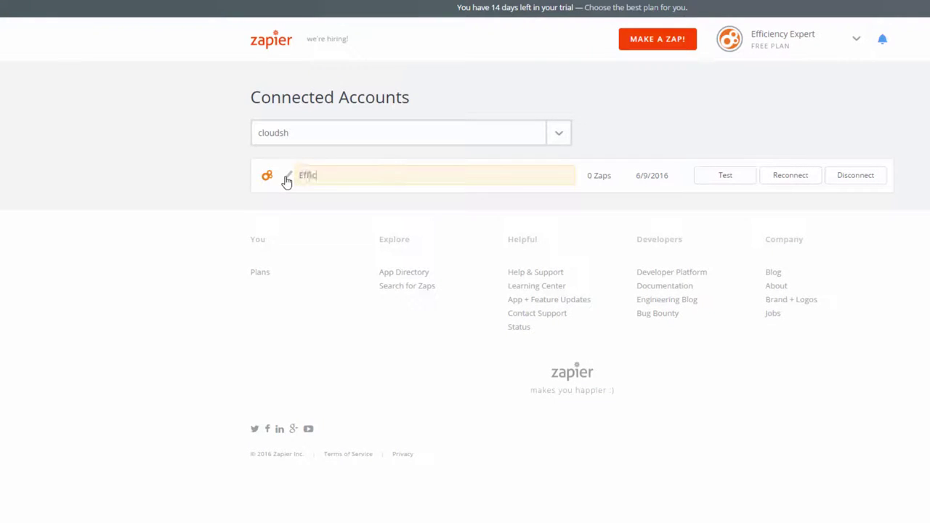
{"action": "type", "text": "iency Expert's CloudShare Account"}
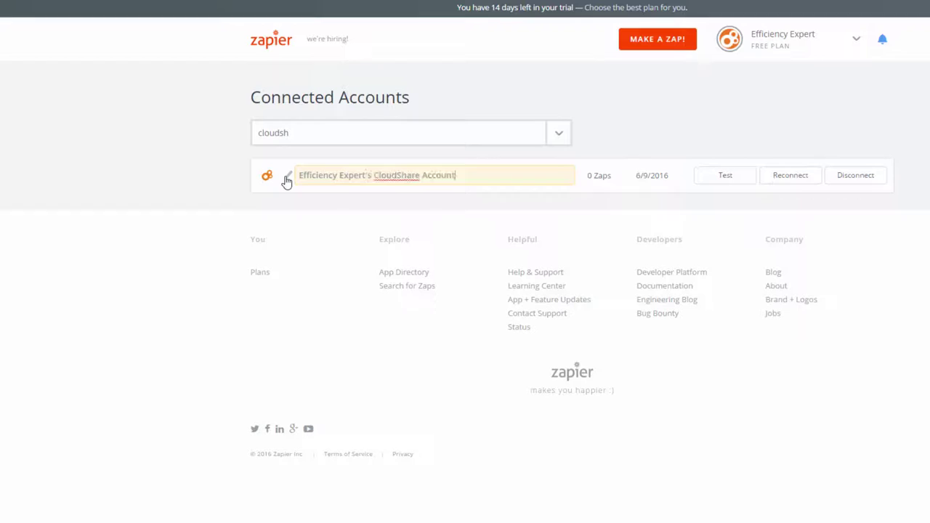
{"action": "key", "text": "Return"}
{"action": "left_click", "coordinate": [733, 179]}
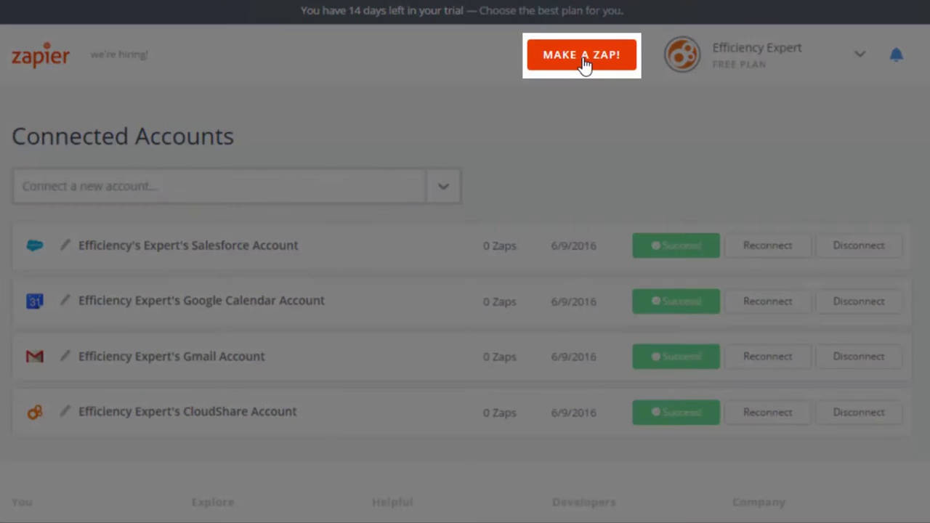
With all four accounts connected, start a new Zap via MAKE A ZAP!
{"action": "left_click", "coordinate": [584, 61]}
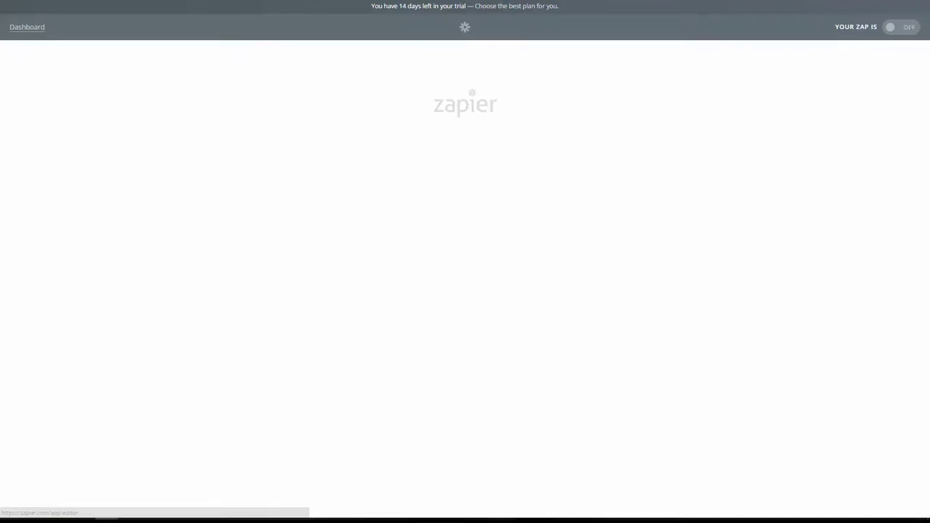